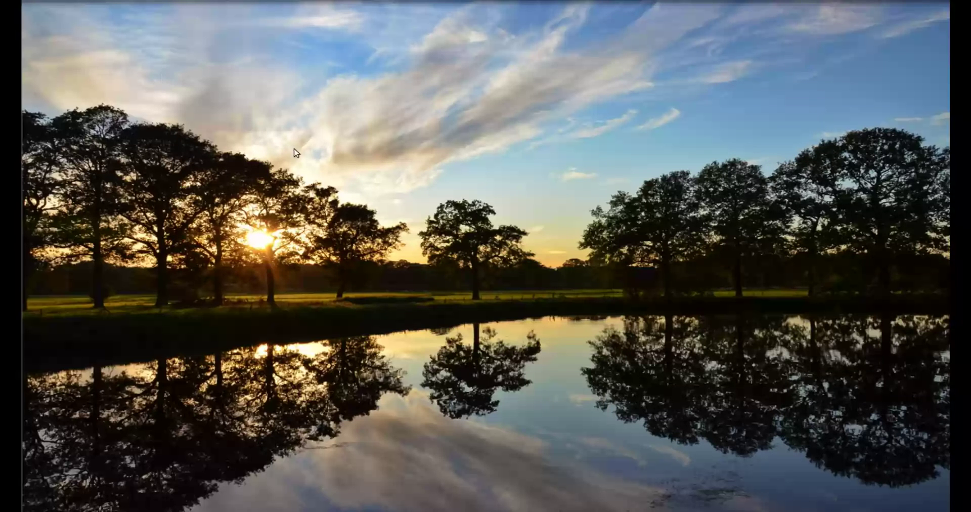
- Open MMM.csv from the Home folder in the gedit text editor
click(29, 36)
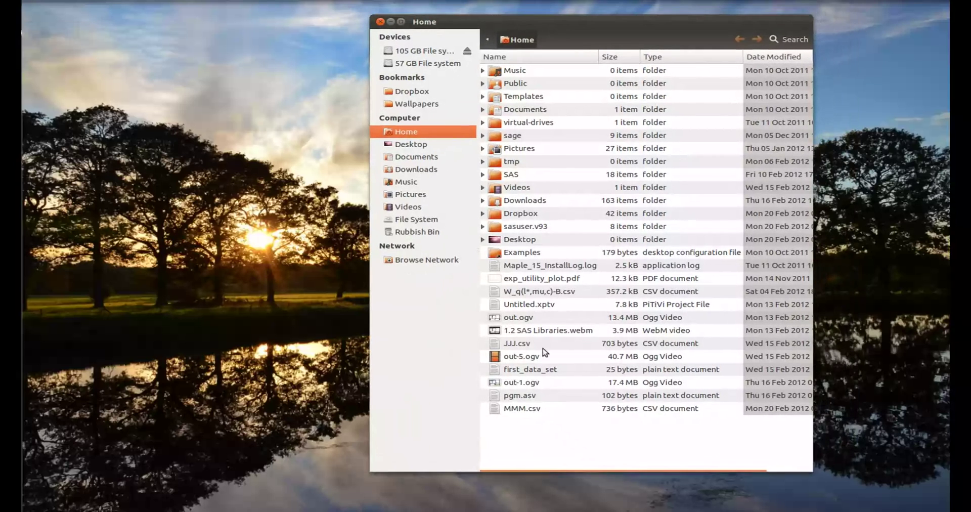
right_click(512, 409)
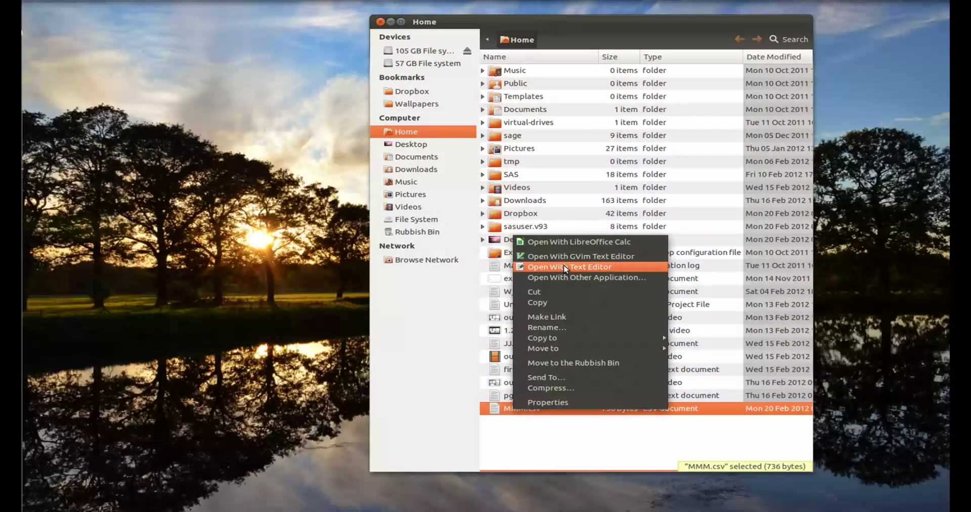
click(565, 267)
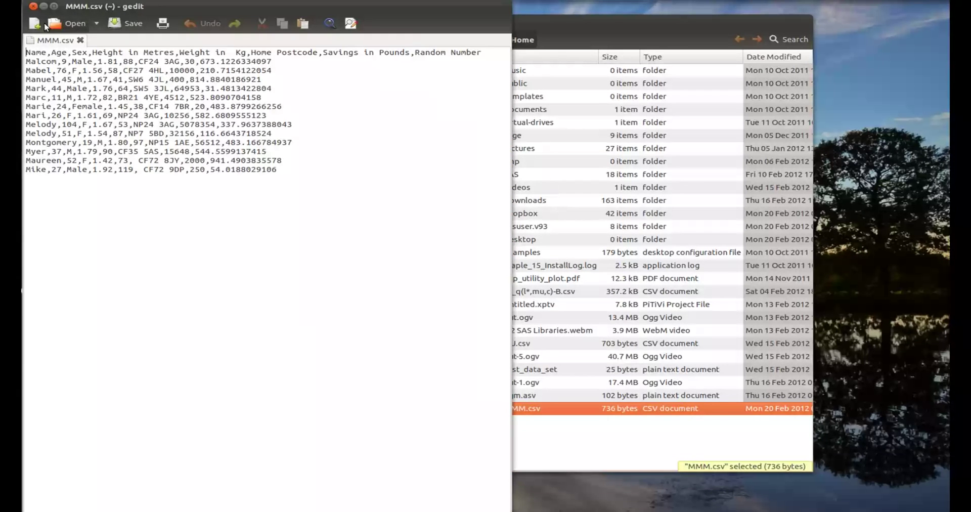
- Centre the gedit window to view MMM.csv, then close gedit and the Home folder window
drag(142, 7, 364, 54)
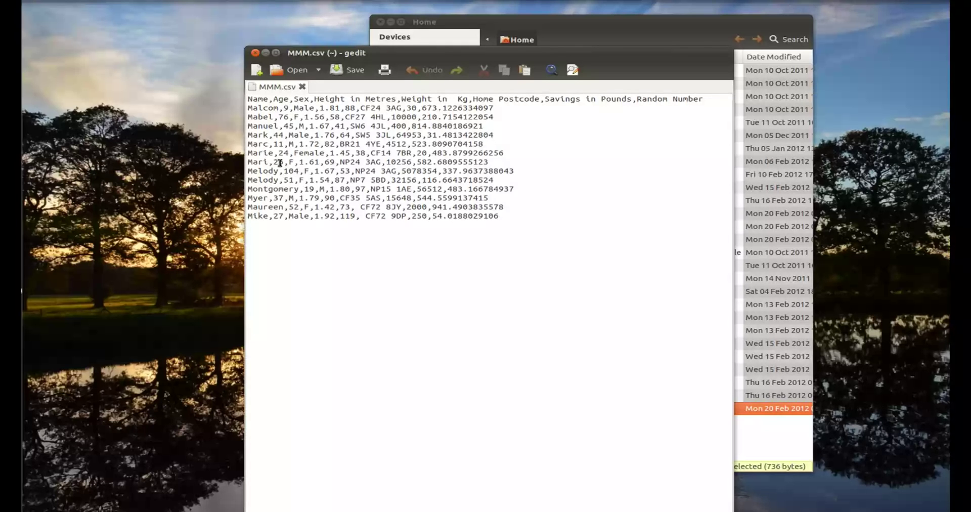
click(256, 54)
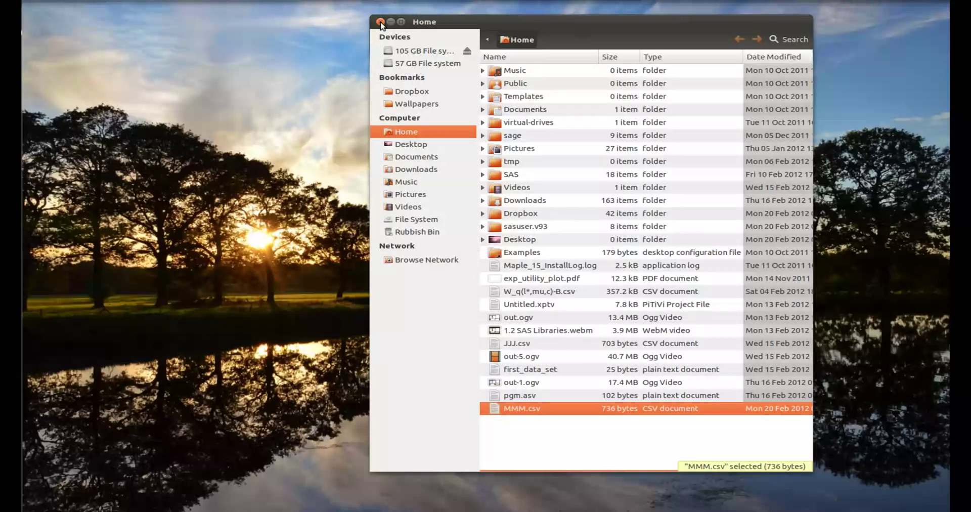
click(380, 22)
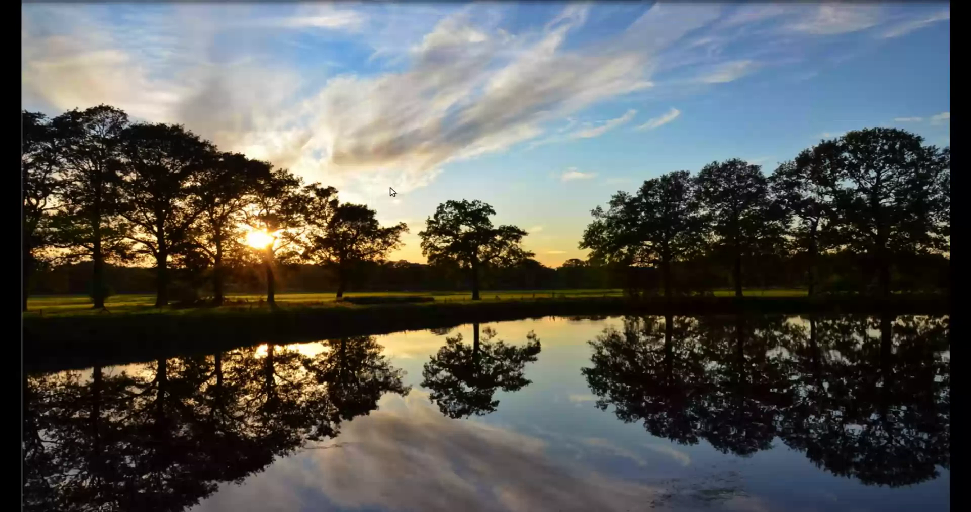
- Launch SAS from a terminal with the SAS command and minimize the terminal
key(ctrl+alt+t)
drag(510, 6, 475, 59)
text(SAS)
key(Return)
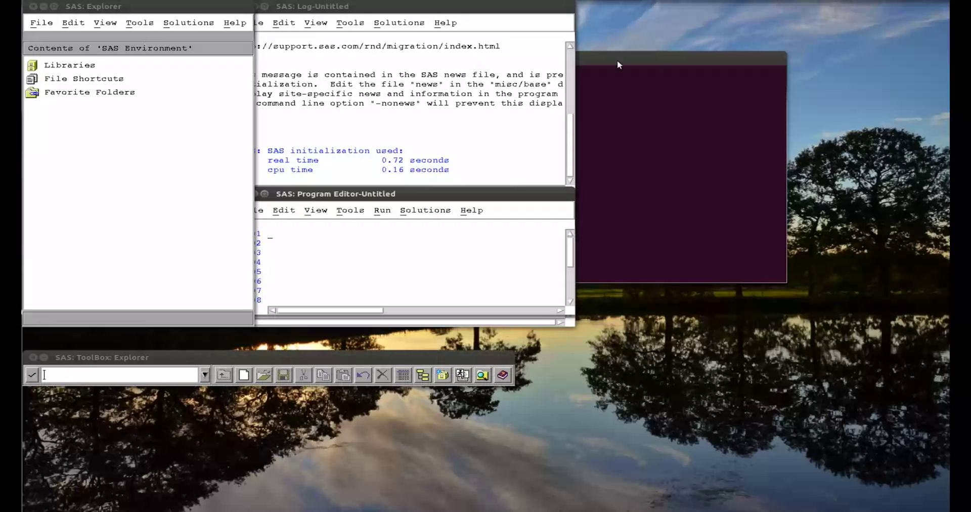
click(658, 61)
click(398, 59)
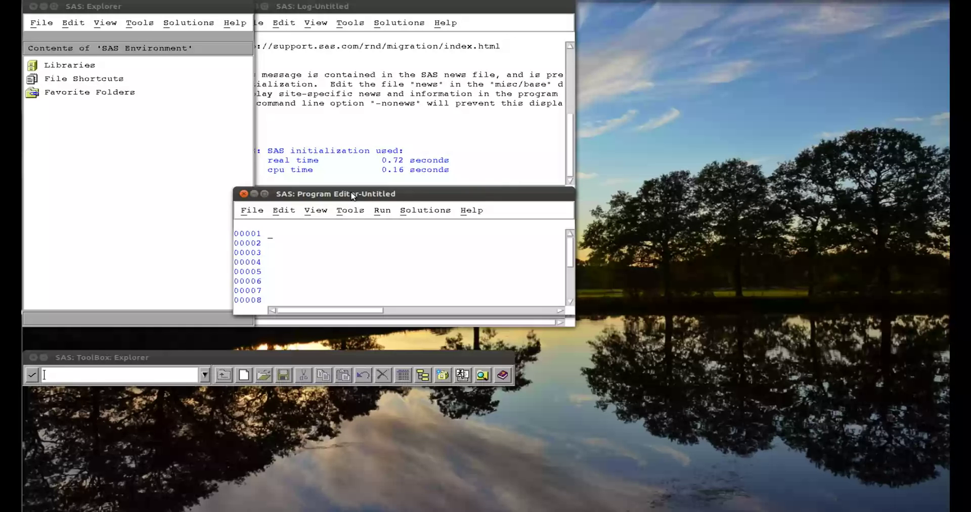
- Arrange the Program Editor, Log, Output, Explorer, Results and ToolBox windows across the screen
drag(352, 195, 665, 372)
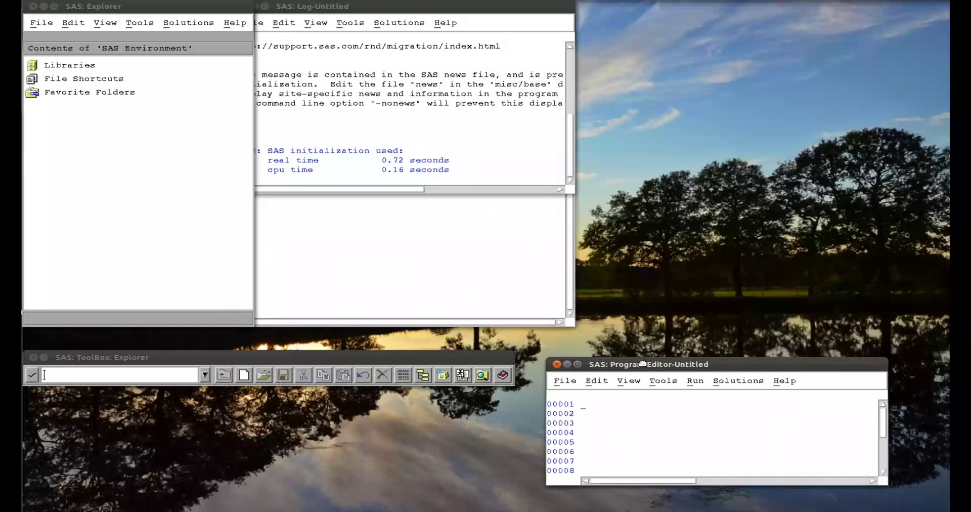
drag(340, 7, 254, 347)
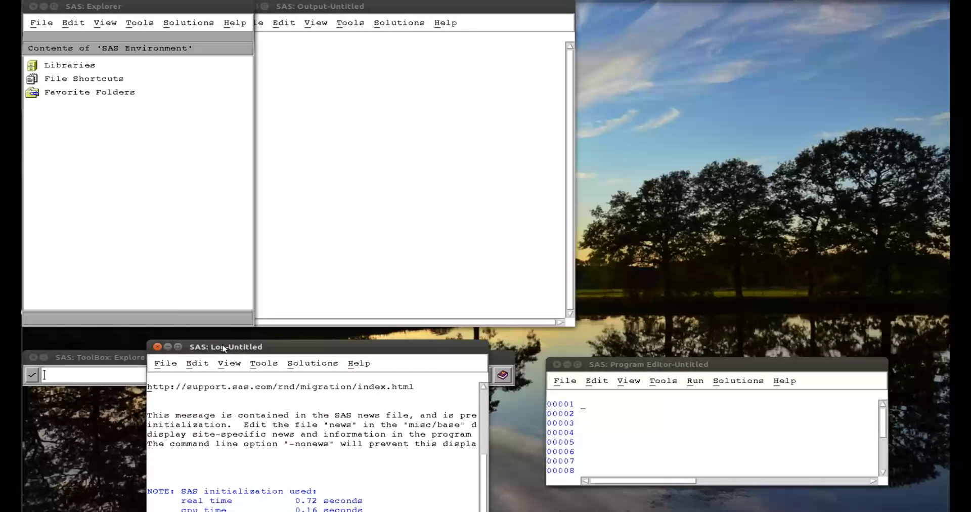
drag(96, 357, 203, 23)
drag(334, 6, 683, 15)
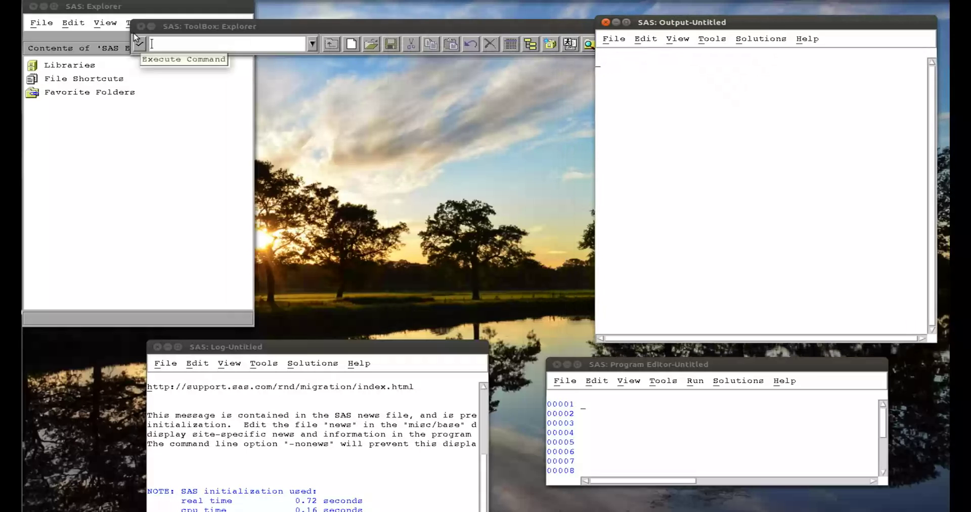
drag(96, 10, 421, 74)
drag(433, 386, 431, 320)
drag(152, 27, 184, 68)
drag(204, 387, 200, 322)
drag(339, 342, 292, 319)
click(342, 27)
drag(343, 28, 254, 20)
drag(623, 364, 570, 360)
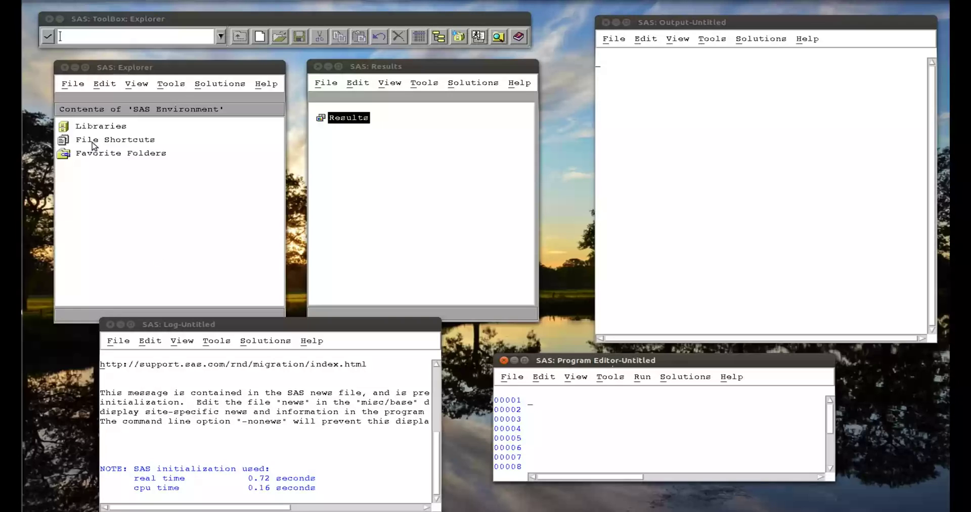
- Open Libraries and then Mat008 in Explorer to list First_data_set and Jjj
double_click(67, 125)
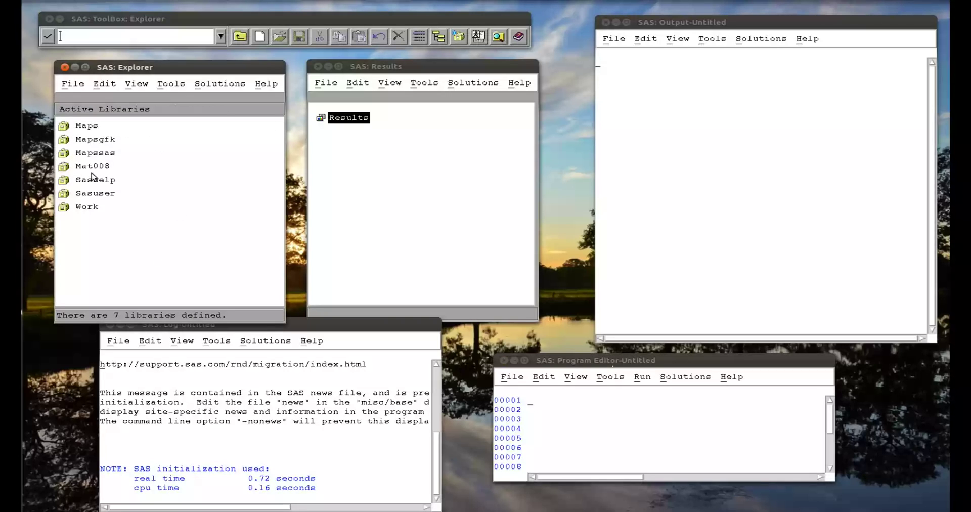
double_click(72, 167)
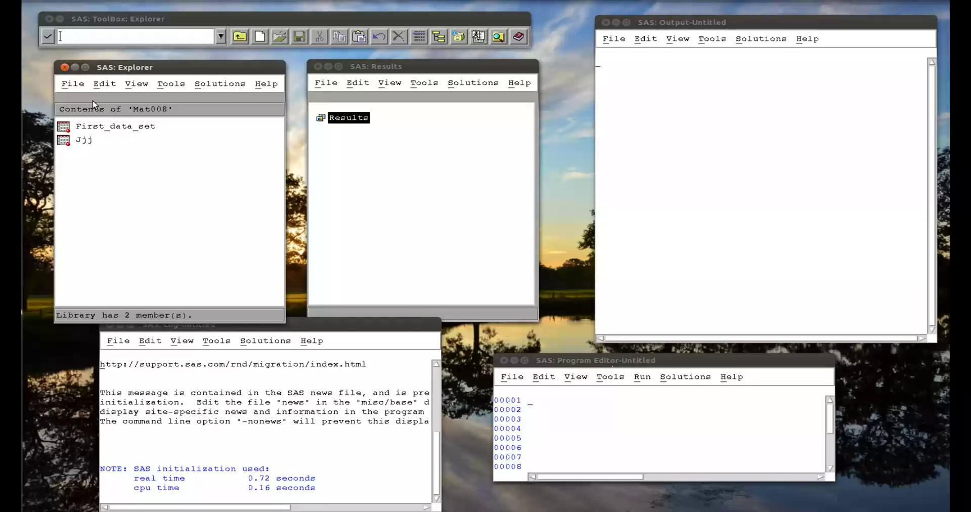
drag(168, 72, 166, 67)
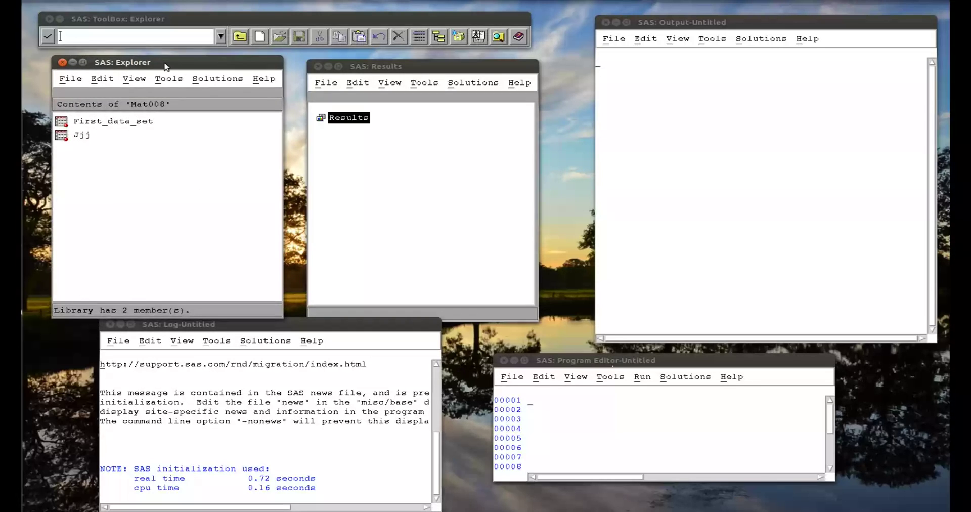
click(560, 426)
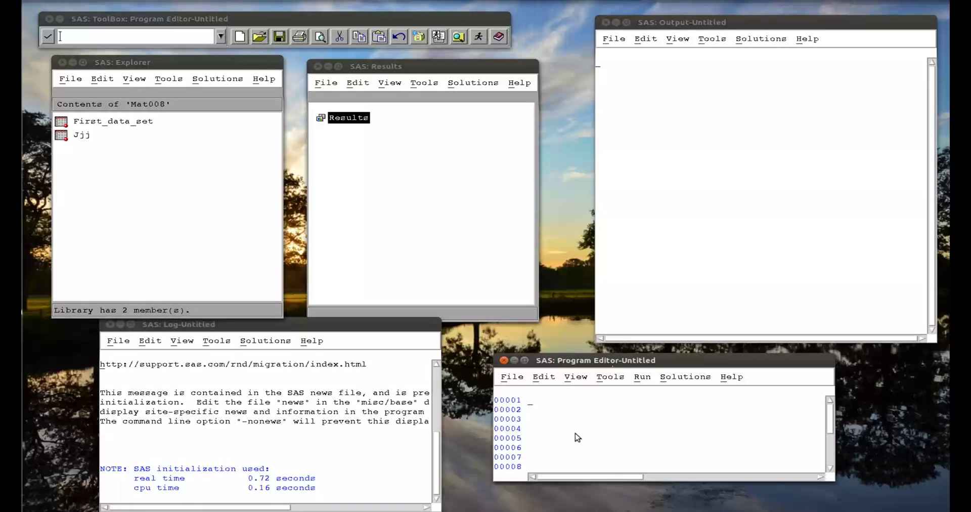
- Write the proc import datafile statement pointing to ~/MMM.csv
text(proc import datafile="~/)
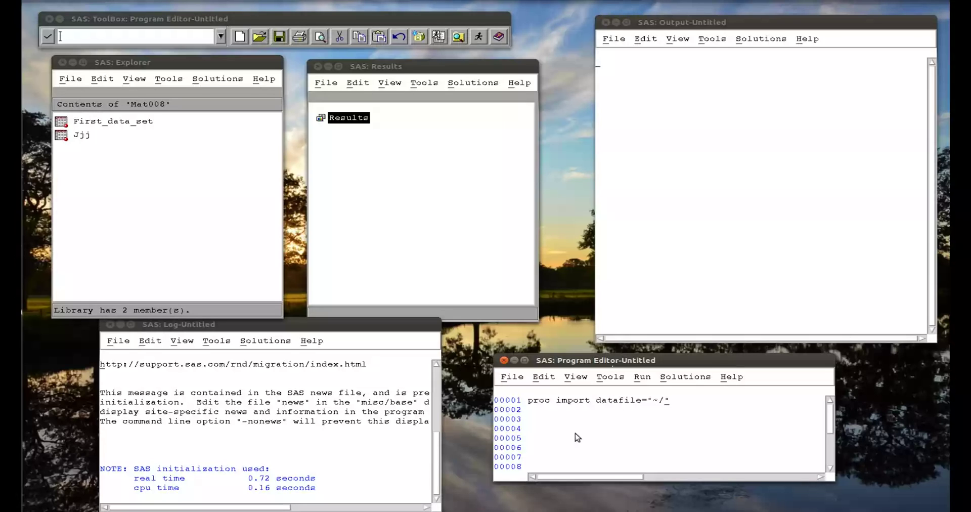
text(JJ)
text(J)
text(.csv)
key(BackSpace)
key(BackSpace)
key(BackSpace)
text(MMM)
key(Return)
- Add out=mat008.MMM, replace, getnames=yes; and run; then select all five lines
text(out=mat008)
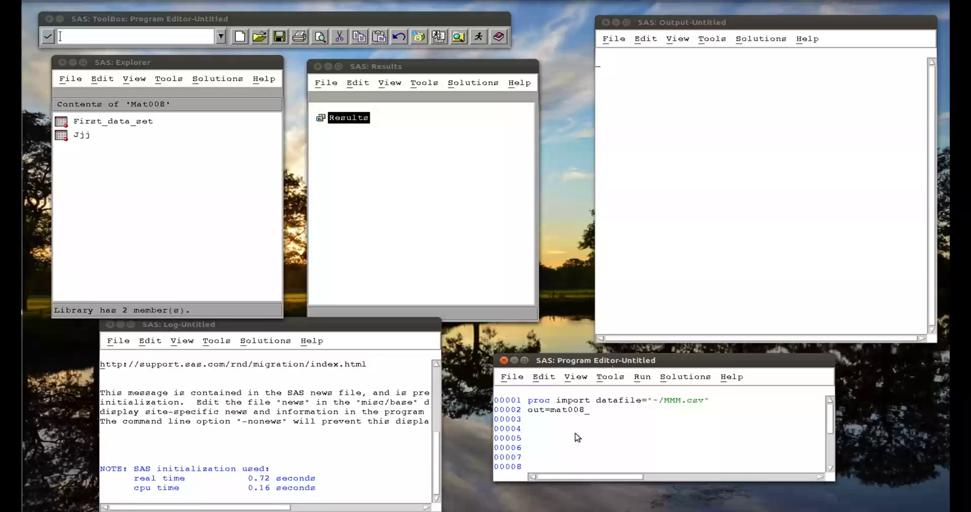
text(.MMM)
text(dbms=csv)
key(BackSpace)
key(BackSpace)
key(BackSpace)
key(BackSpace)
key(BackSpace)
key(BackSpace)
key(BackSpace)
key(BackSpace)
text(replace)
text(getnames=yes;)
text(run;)
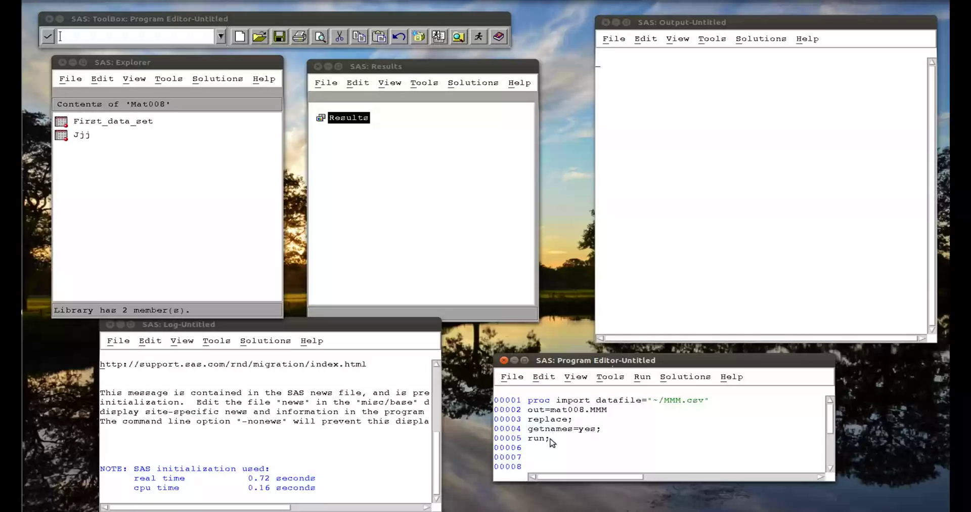
drag(554, 438, 528, 404)
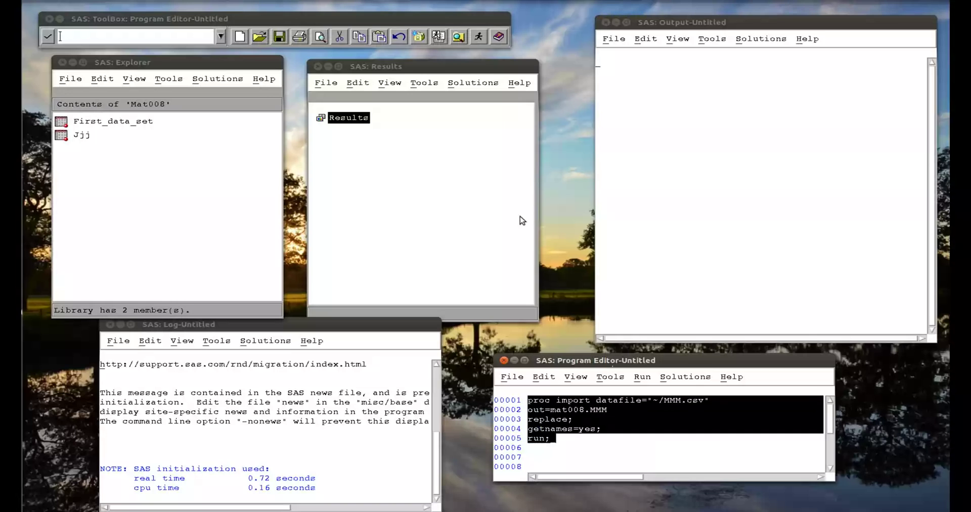
- Submit the import program, creating MAT008.MMM with 13 rows and 8 variables
click(481, 38)
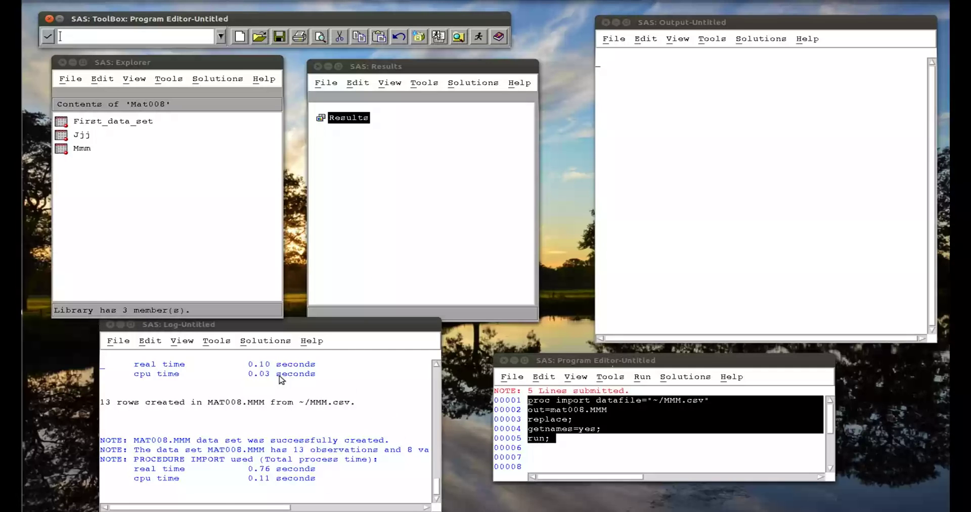
click(437, 364)
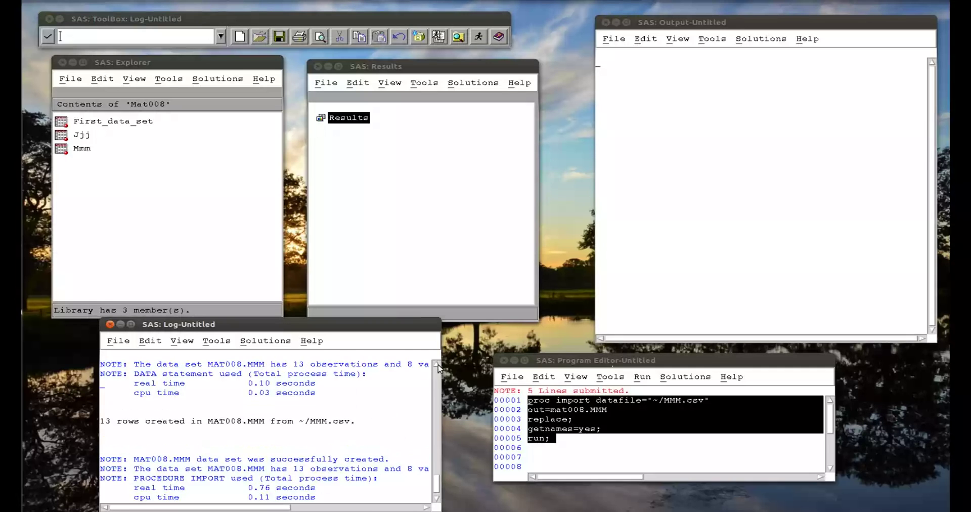
click(437, 498)
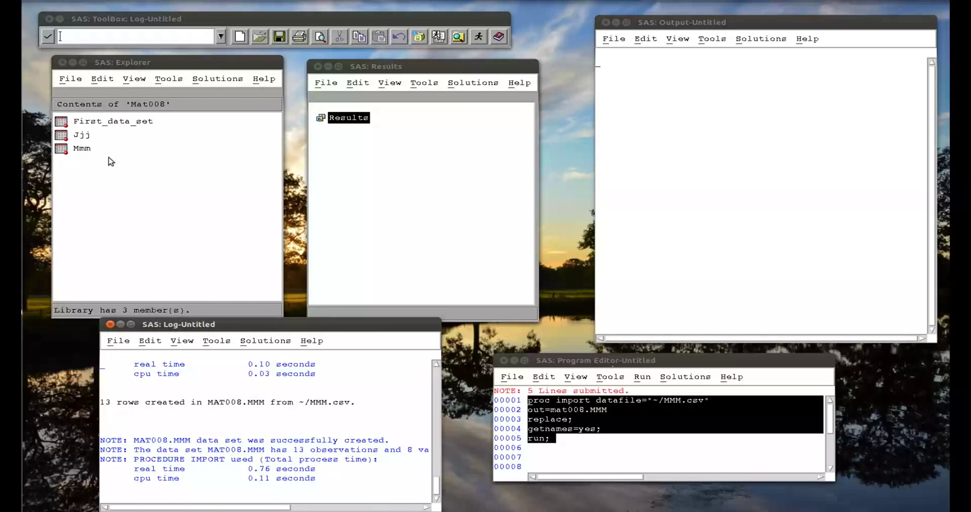
- Open the new Mmm data set in VIEWTABLE and bring the Mat008 listing forward
click(77, 150)
double_click(75, 150)
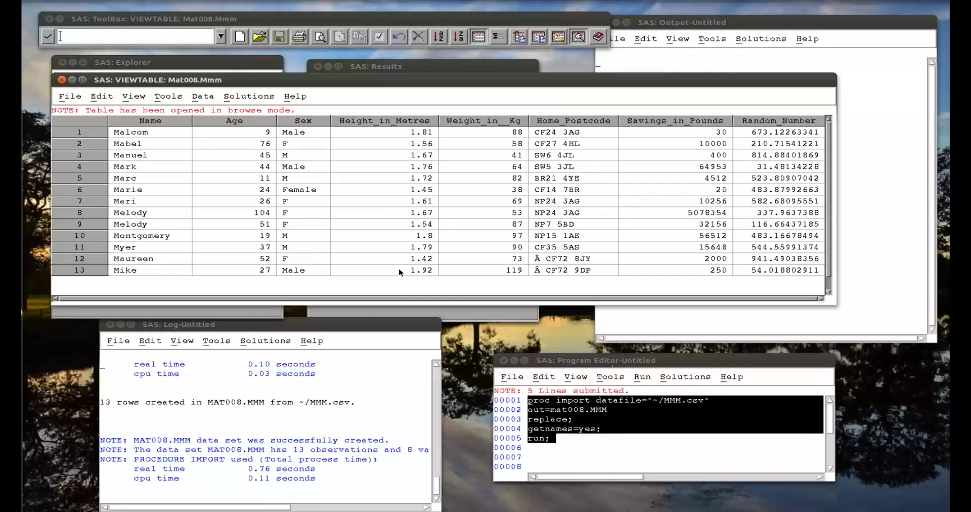
click(556, 439)
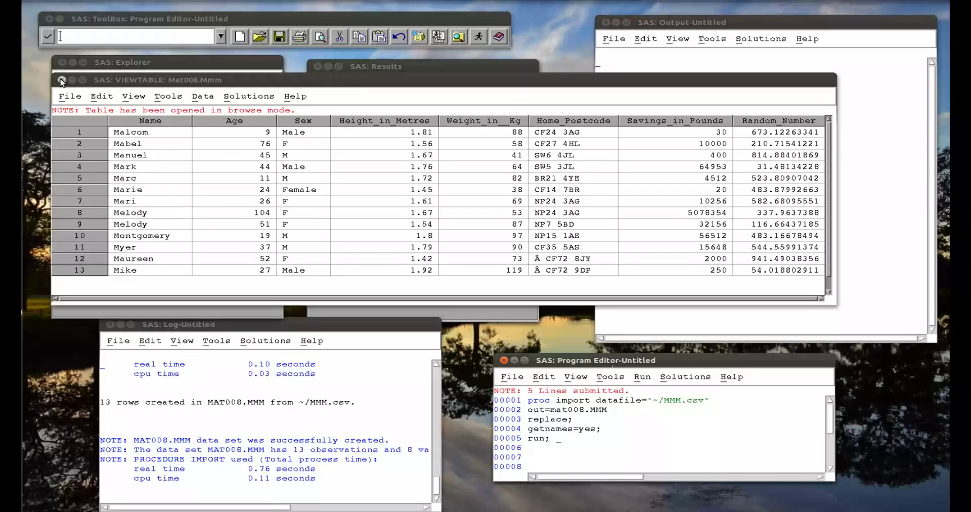
drag(149, 84, 155, 83)
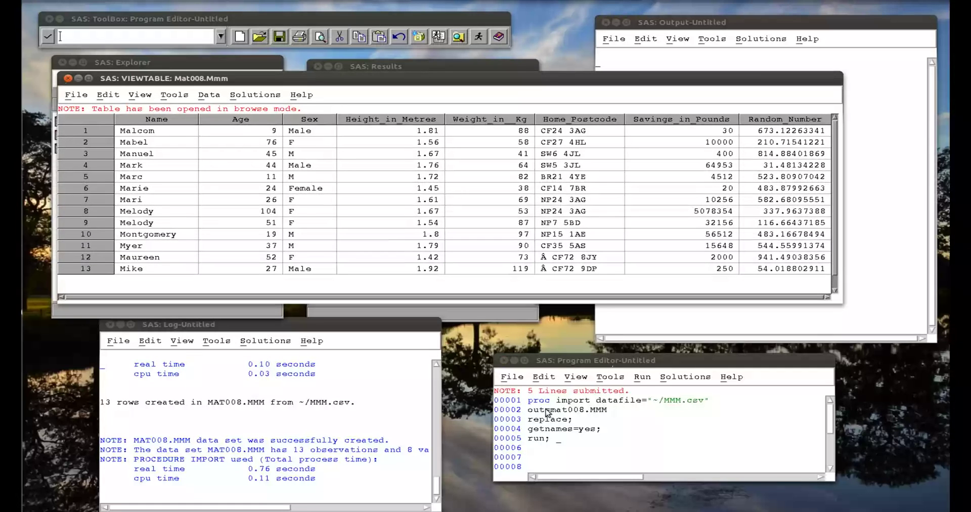
click(206, 65)
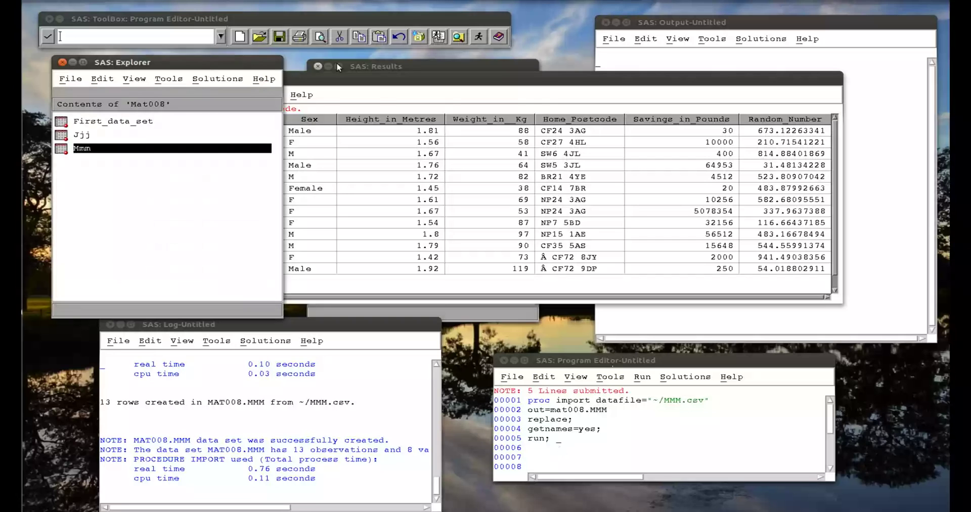
- Type 'proc print data=mat008.mmm; run;' on line 7, select it and submit
click(409, 67)
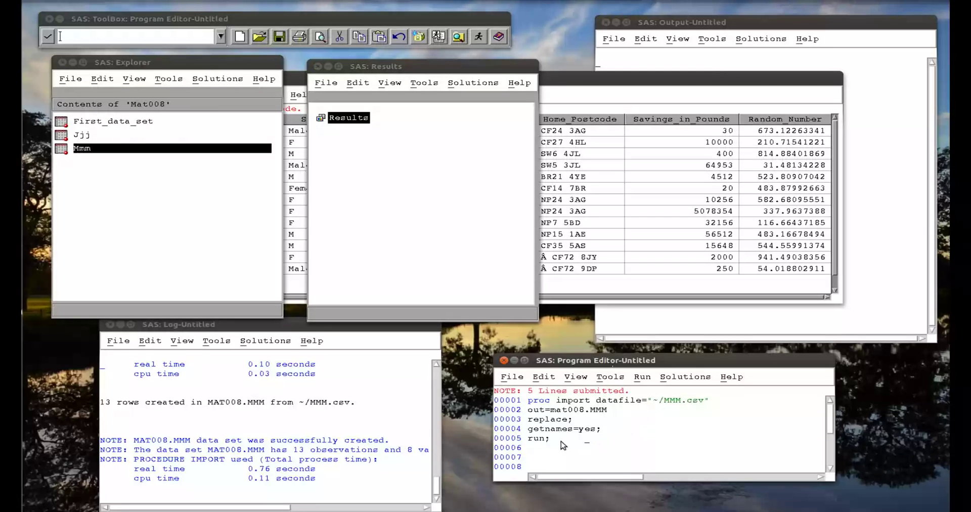
click(615, 463)
text(proc)
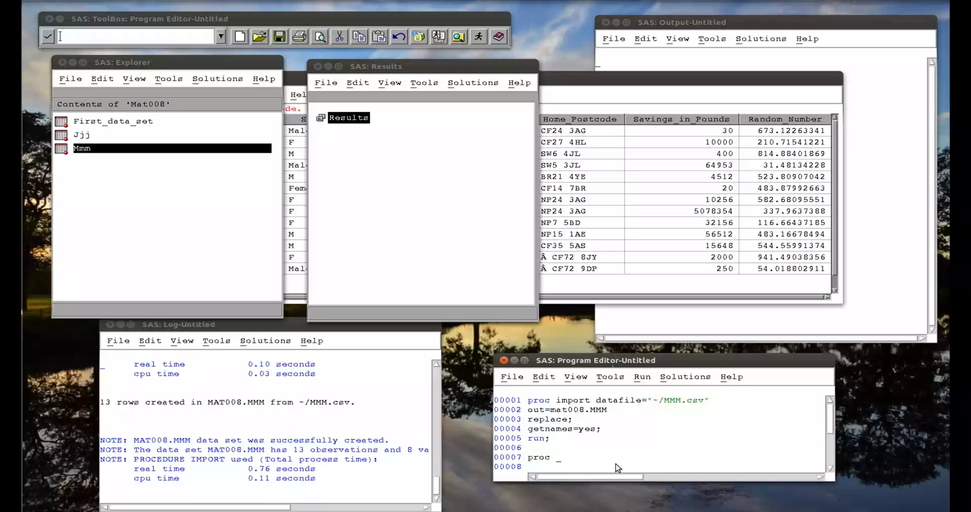
text( print data=mat008.mmm;)
drag(554, 467, 528, 459)
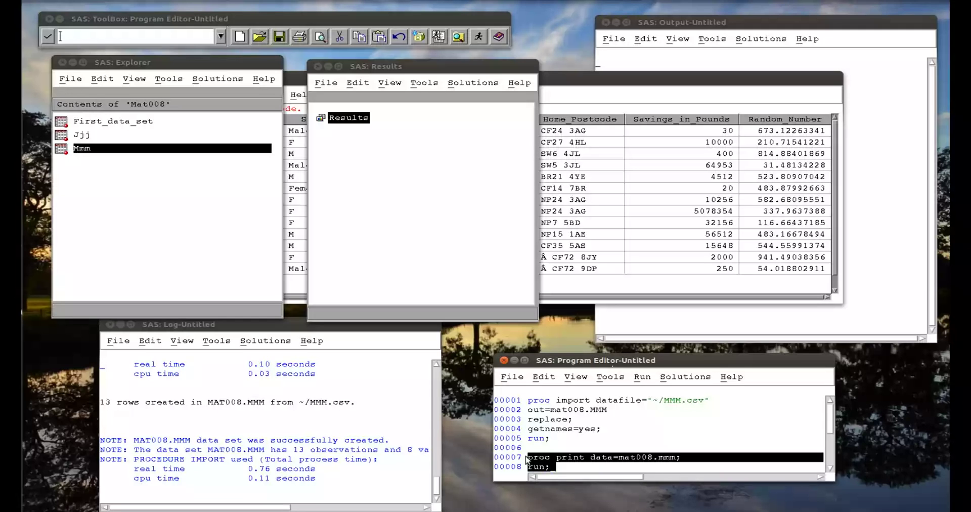
click(479, 36)
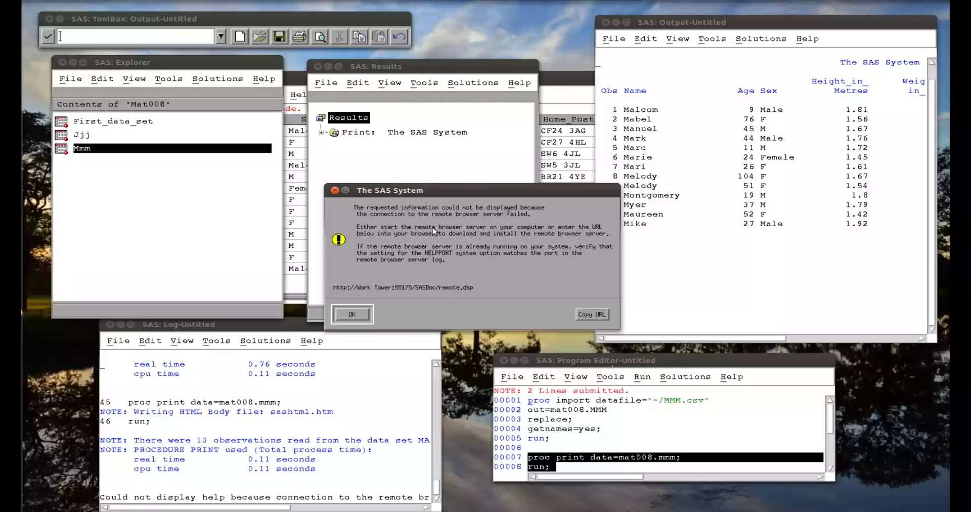
- Dismiss the browser error, review all 13 printed rows across every column, and return to the Mat008.Mmm table
click(353, 314)
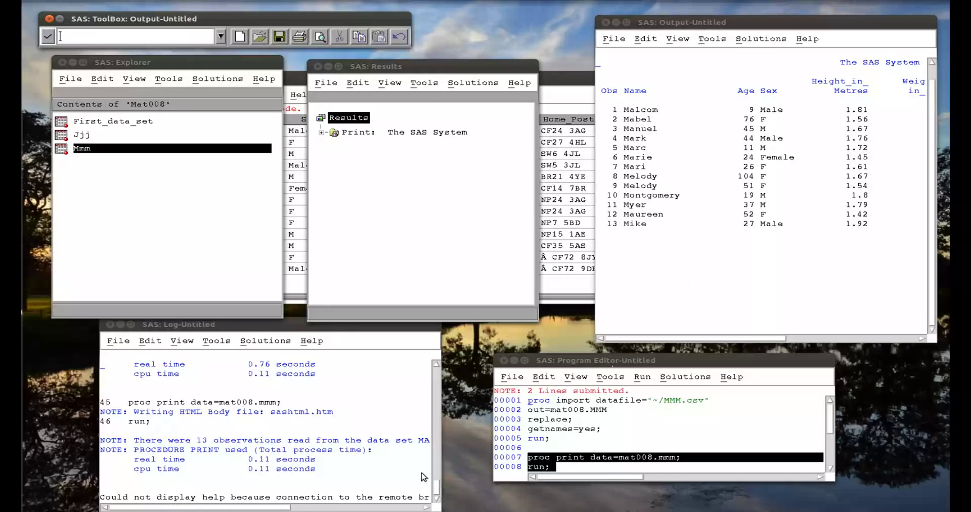
drag(729, 27, 596, 27)
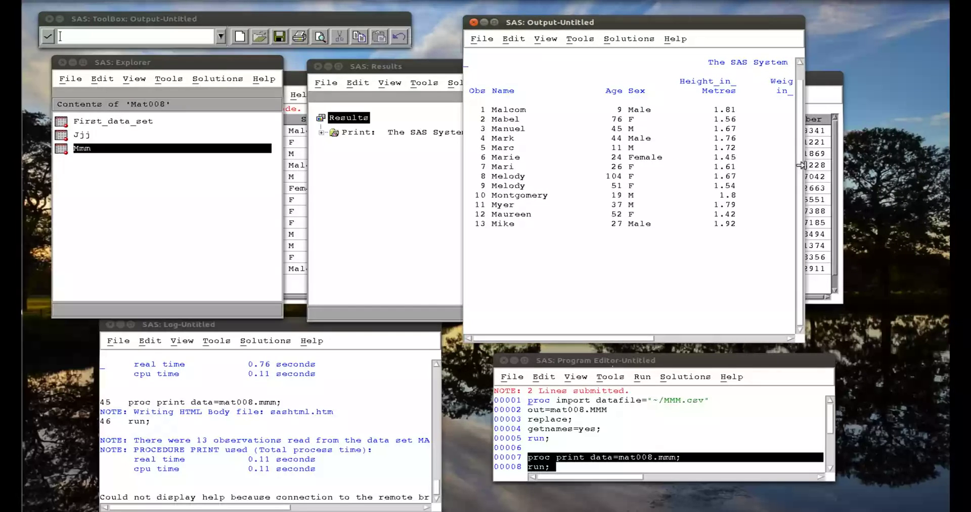
drag(804, 169, 909, 171)
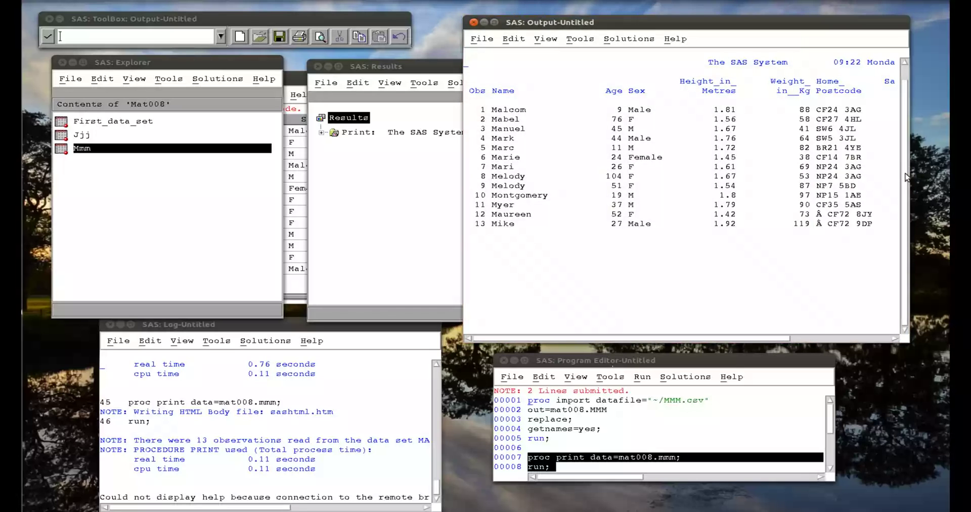
drag(466, 165, 371, 163)
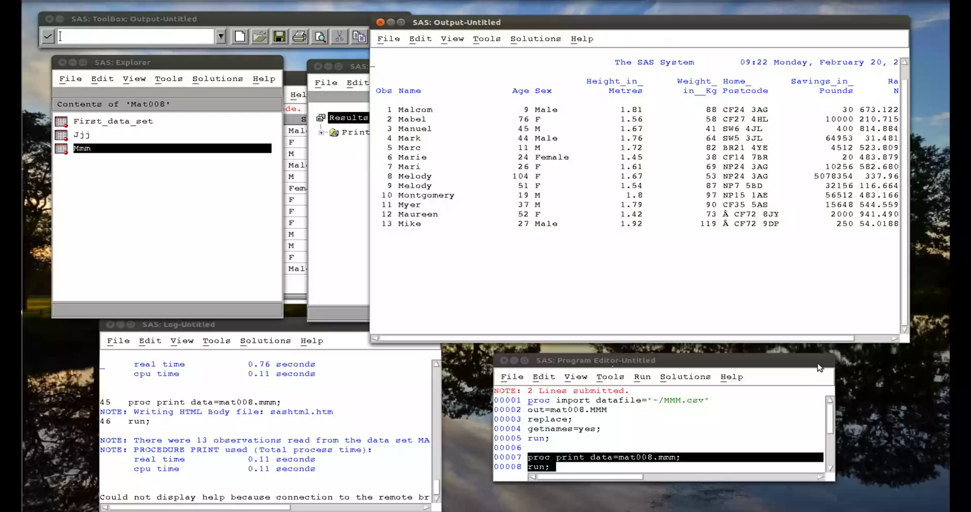
click(857, 338)
drag(858, 339, 822, 338)
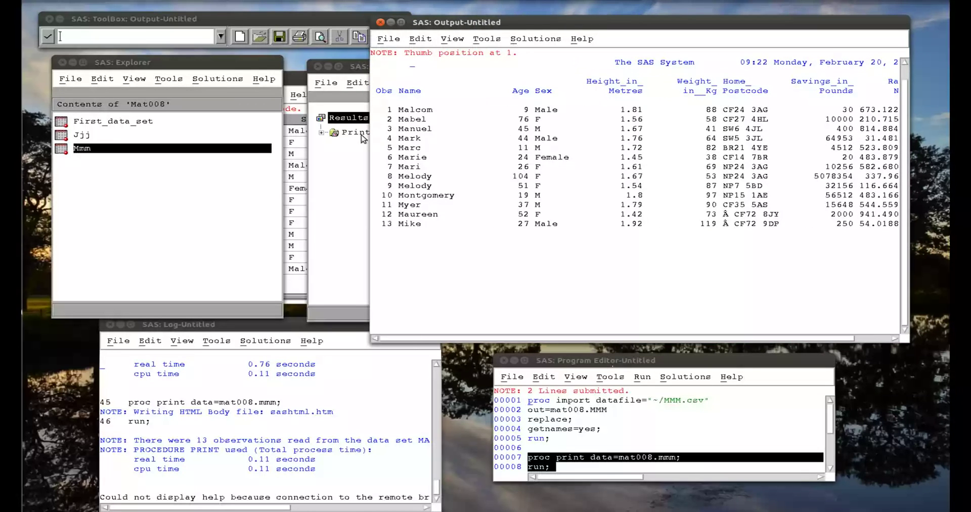
drag(370, 138, 635, 262)
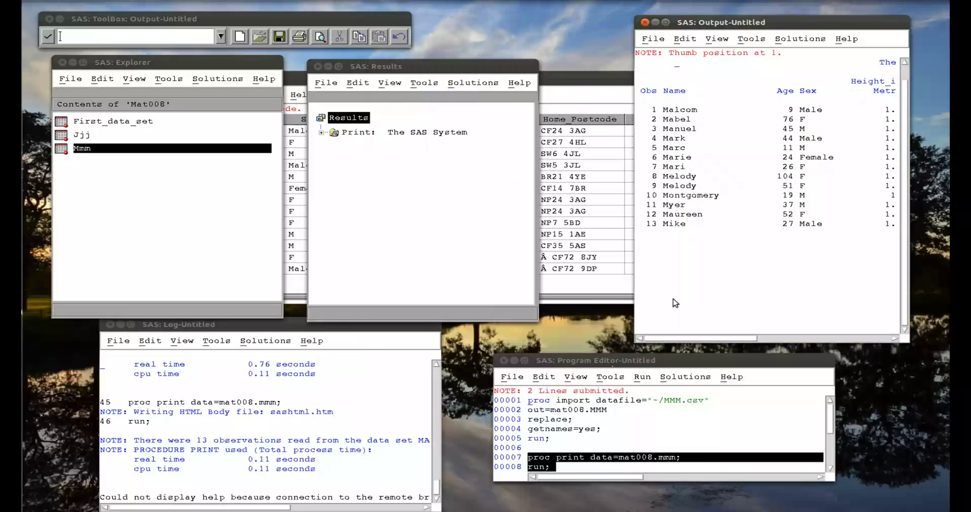
click(575, 80)
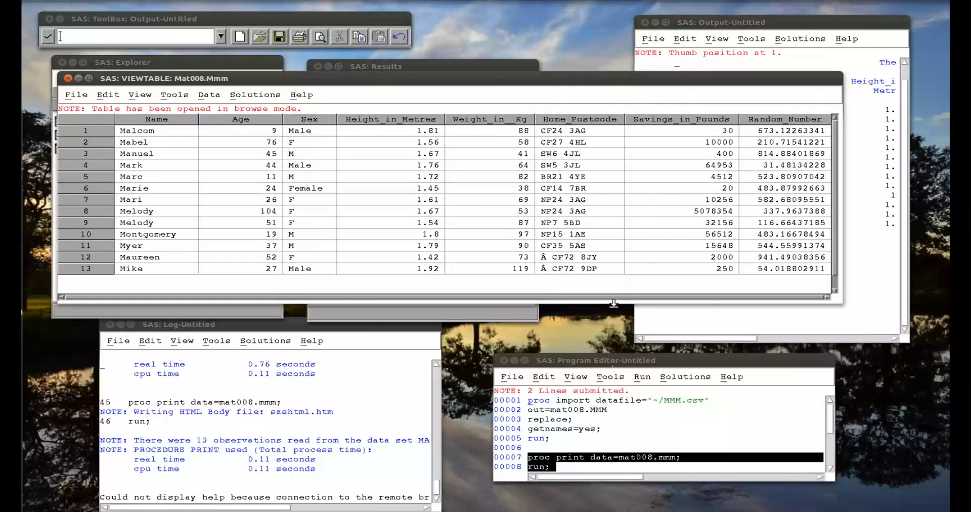
- Type 'proc contents data=mat008.mmm; run;' on lines 10–11 and select them
click(566, 467)
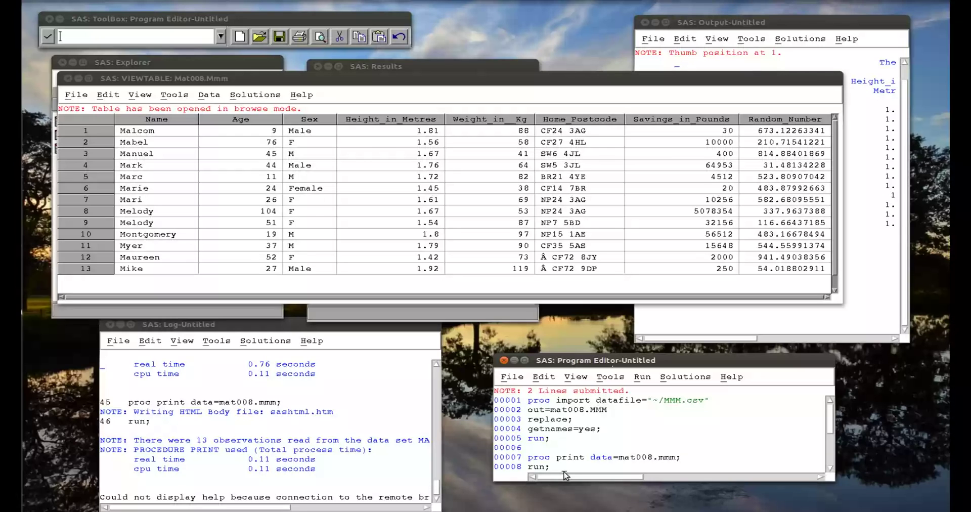
key(Return)
key(Return)
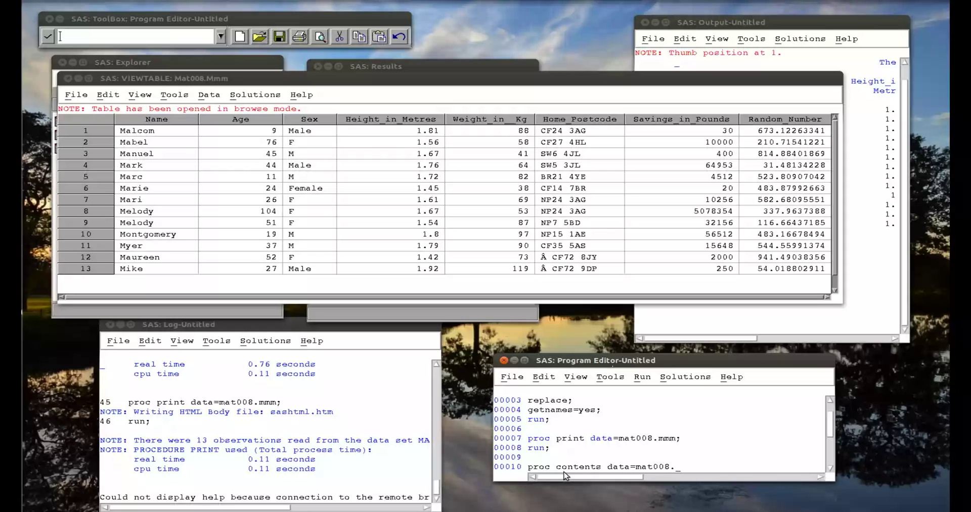
text(mmm;)
key(Return)
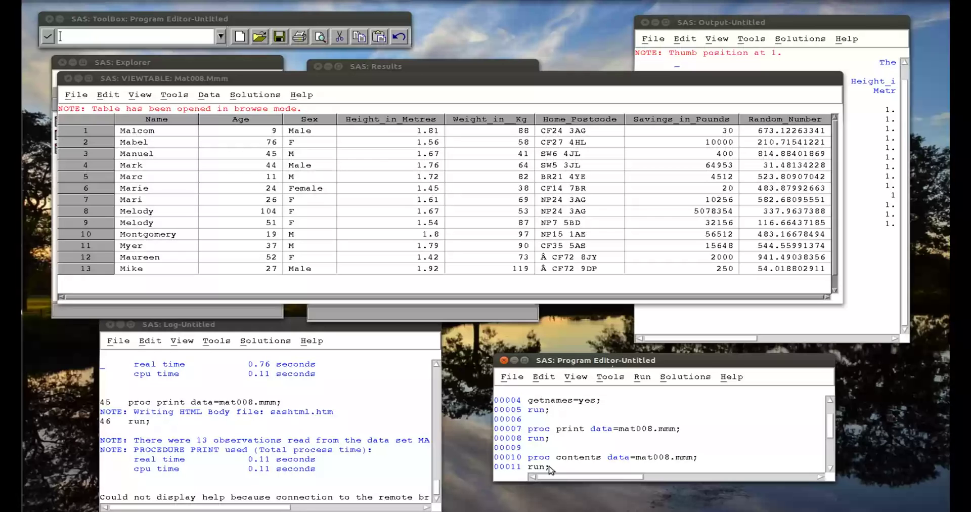
drag(554, 470, 526, 461)
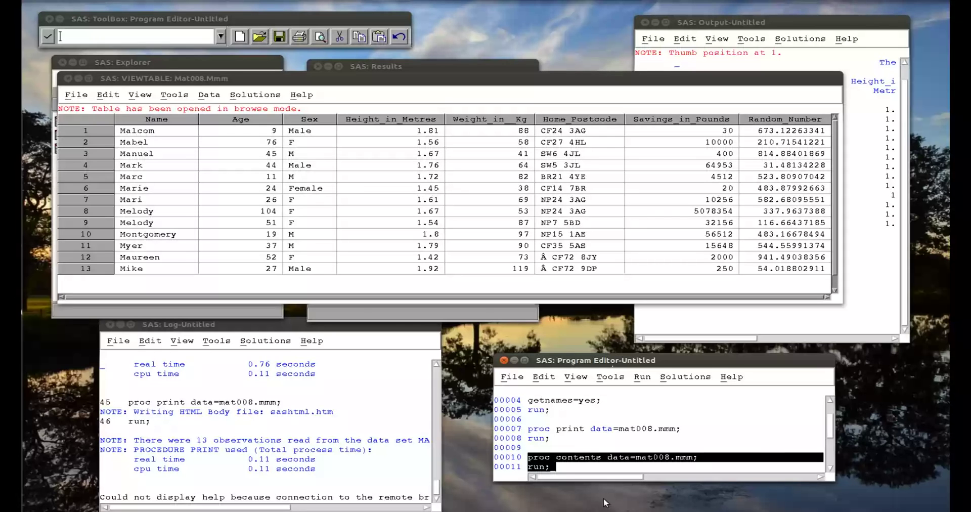
click(642, 376)
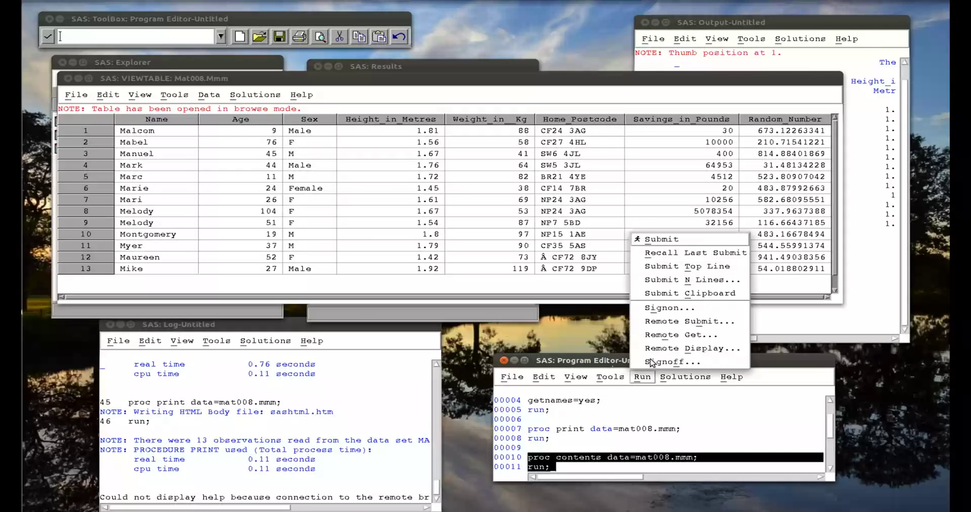
- Submit PROC CONTENTS, dismiss the browser error, and widen Output to show all 8 variables
click(661, 239)
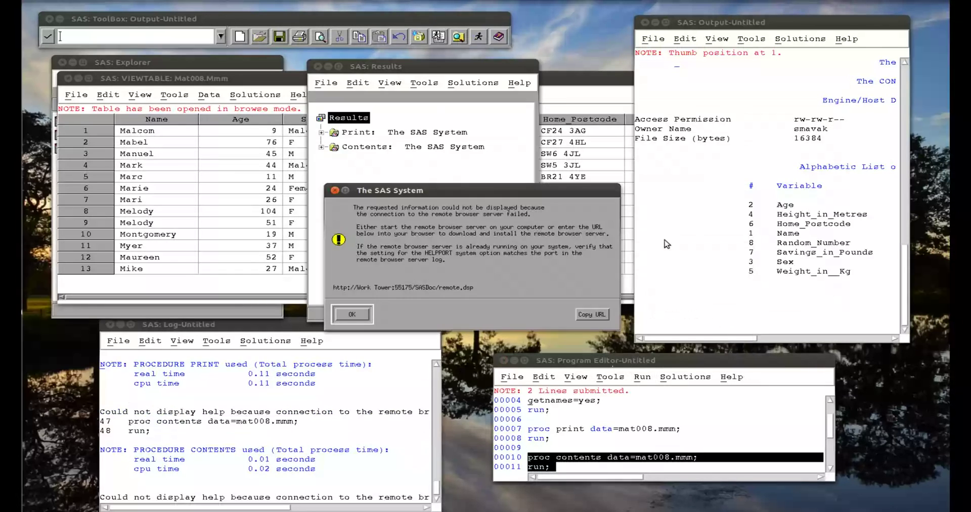
click(346, 317)
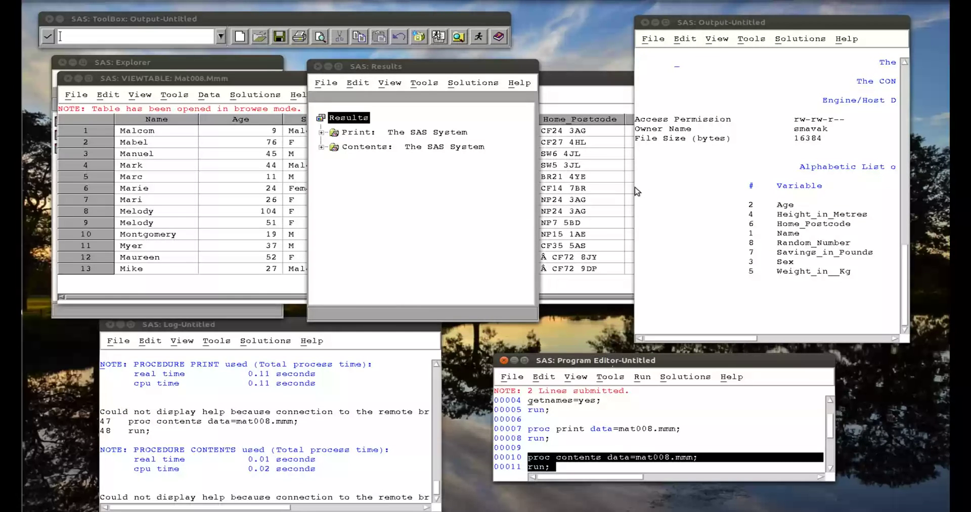
drag(637, 193, 177, 169)
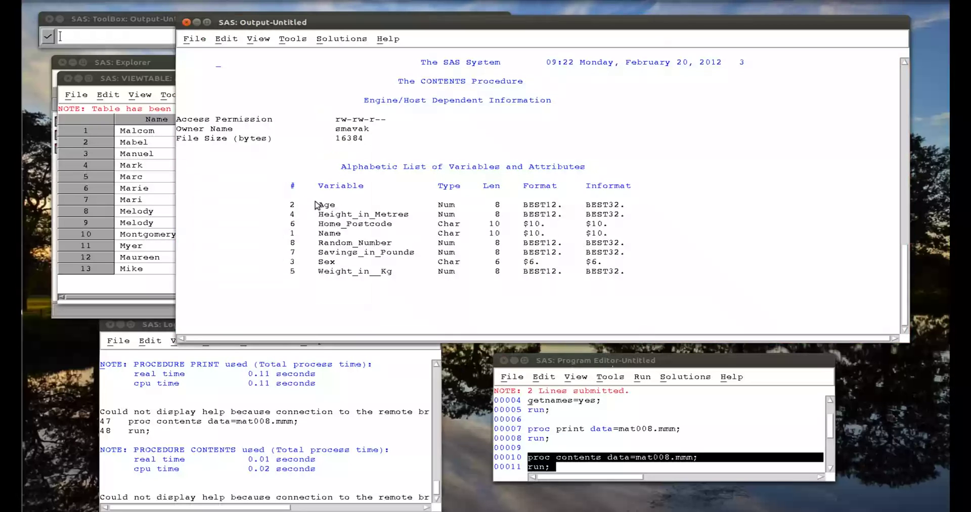